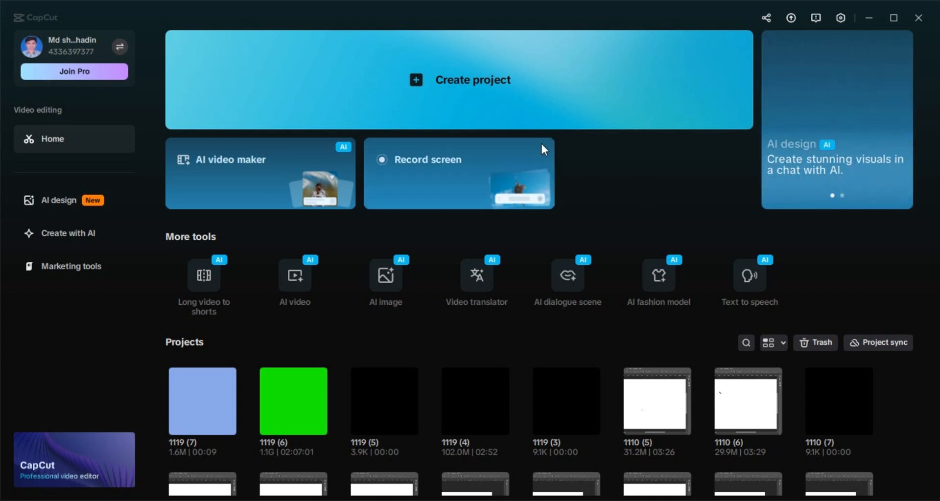
Import Video_2025-02-27_170819 from the Desktop folder into a new project and add it to the timeline
{"action": "left_click", "coordinate": [463, 79]}
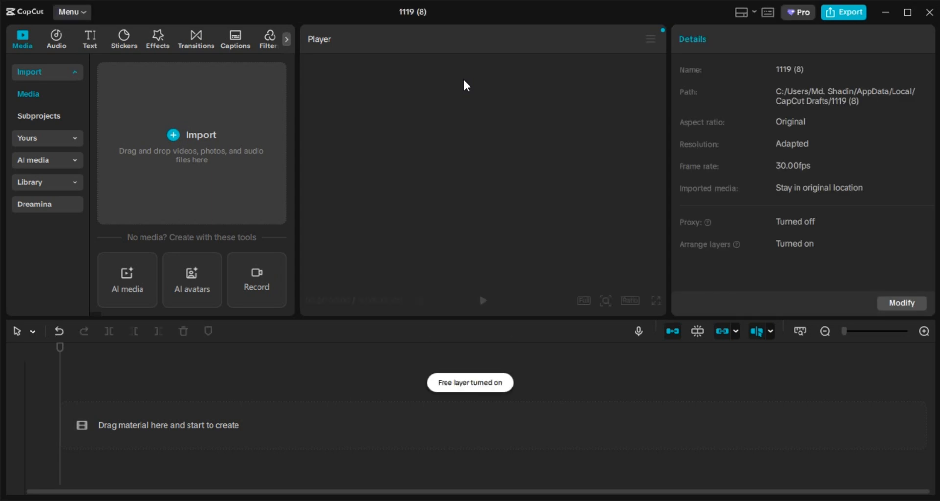
{"action": "left_click", "coordinate": [172, 140]}
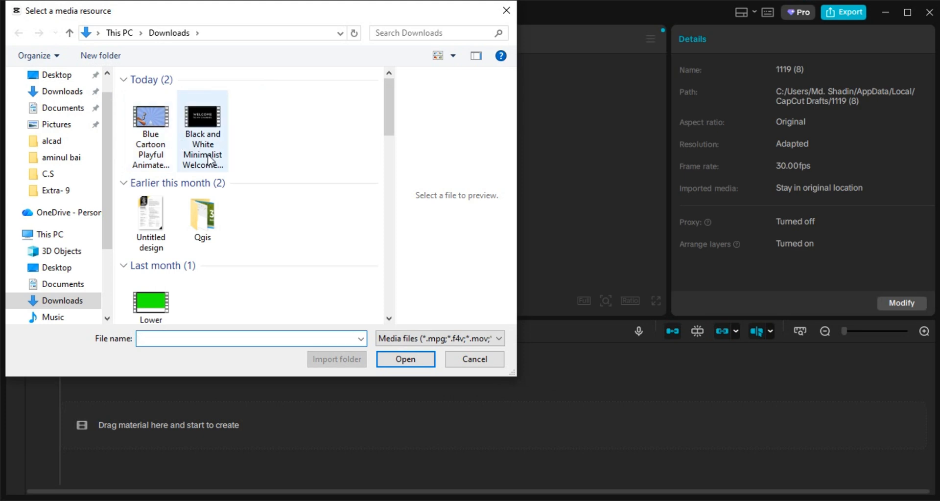
{"action": "left_click", "coordinate": [56, 76]}
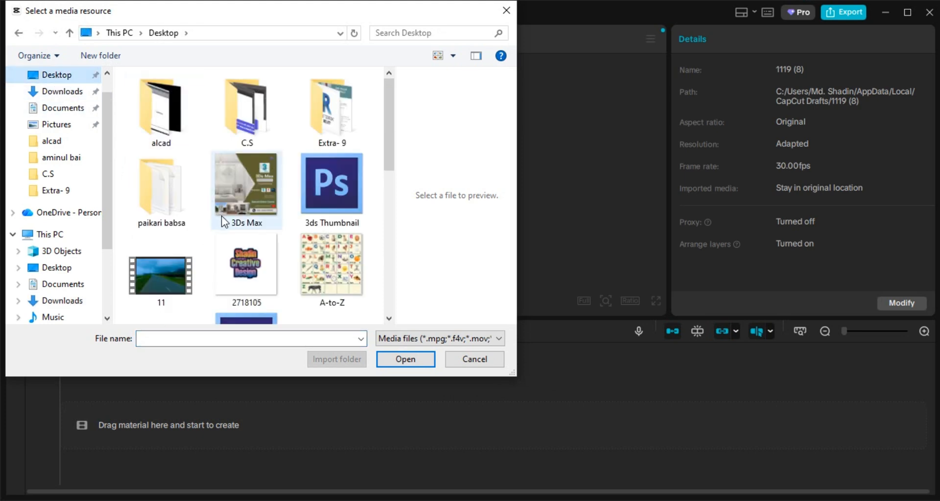
{"action": "scroll", "coordinate": [223, 221], "scroll_direction": "down", "scroll_amount": 3}
{"action": "scroll", "coordinate": [239, 254], "scroll_direction": "down", "scroll_amount": 2}
{"action": "left_click", "coordinate": [252, 290]}
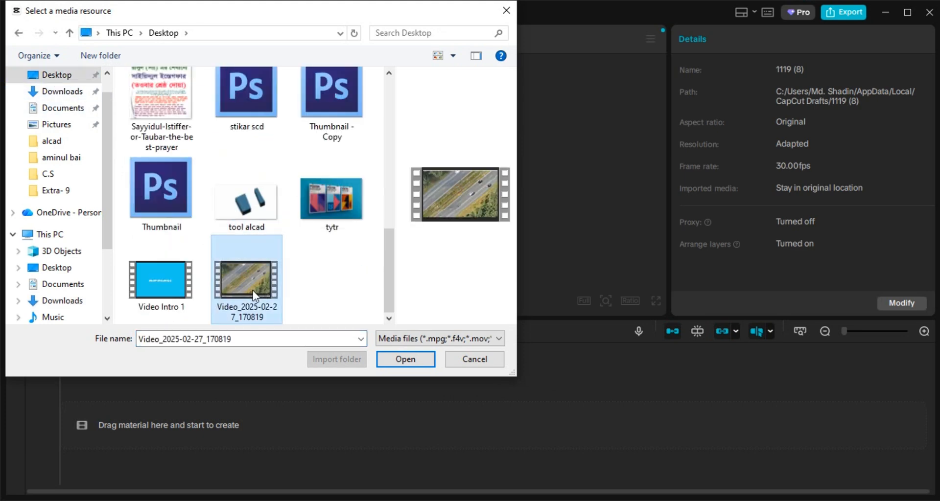
{"action": "left_click", "coordinate": [409, 361]}
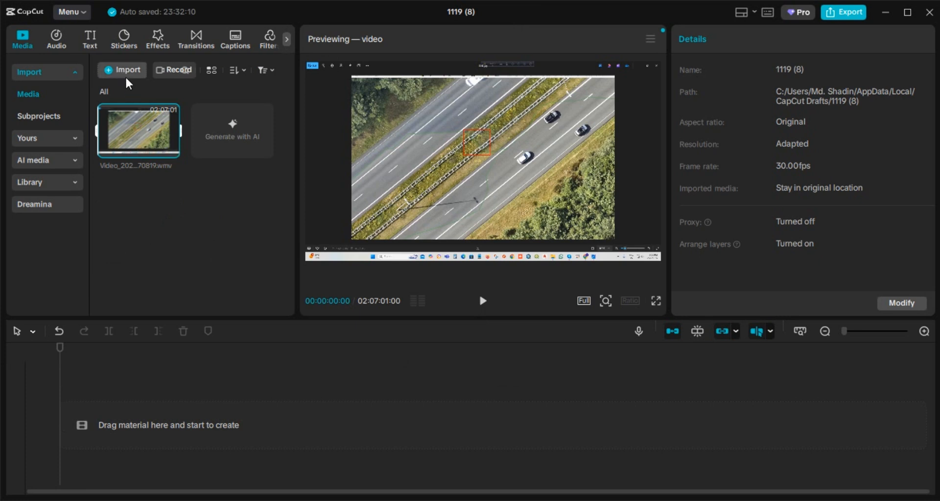
{"action": "left_click_drag", "start_coordinate": [139, 144], "coordinate": [144, 419]}
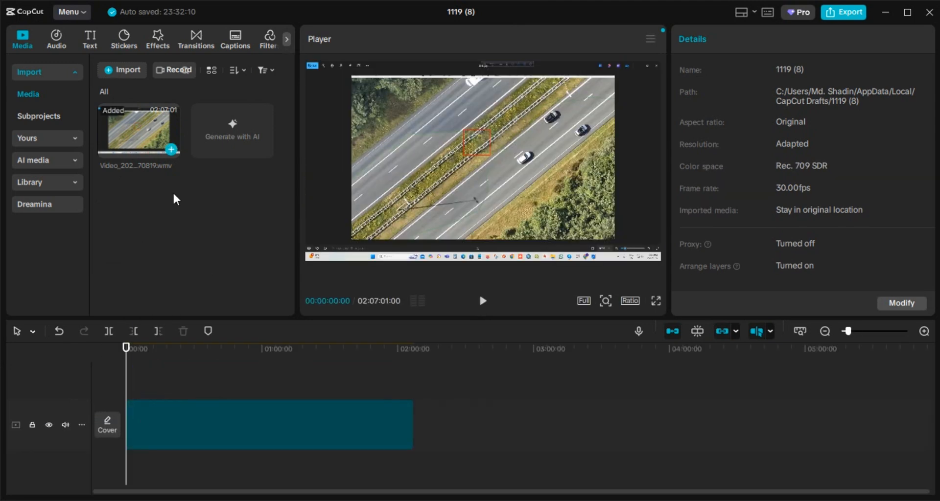
Import the green-screen video Lower Third 1 Title 1 from the Downloads folder into the project media
{"action": "left_click", "coordinate": [121, 69]}
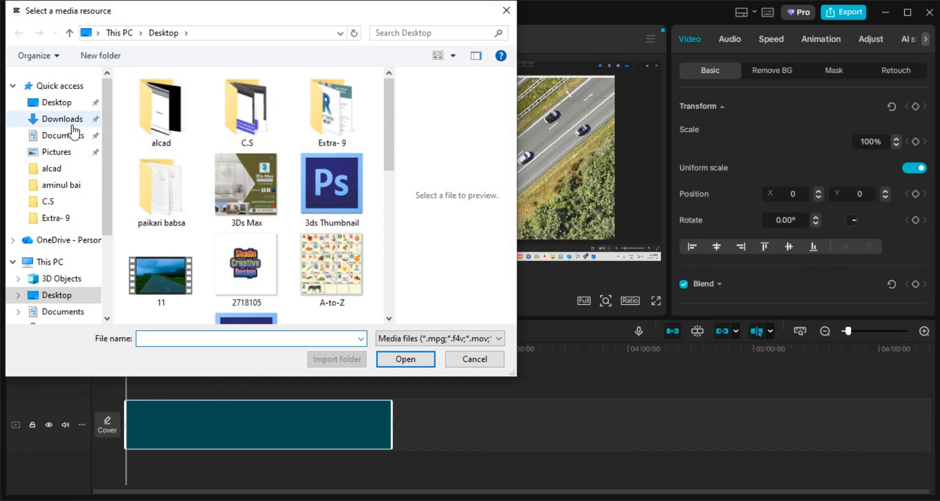
{"action": "left_click", "coordinate": [62, 124]}
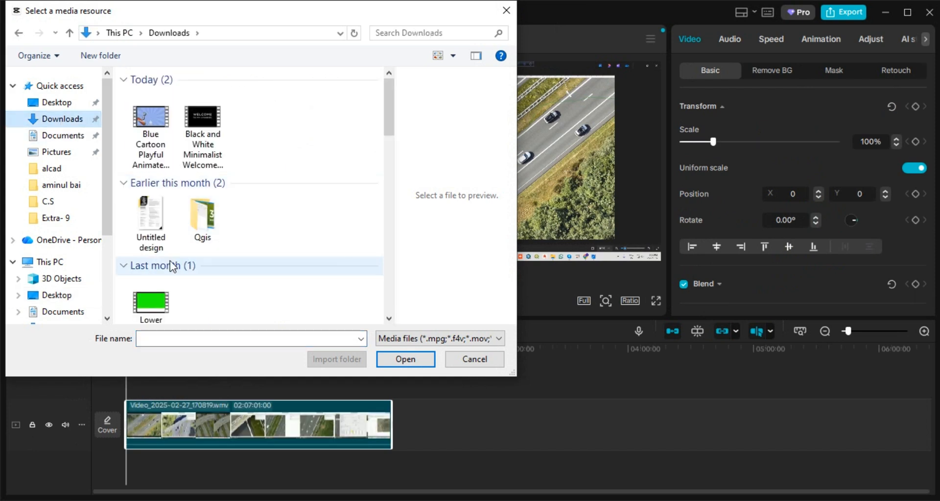
{"action": "left_click", "coordinate": [156, 306]}
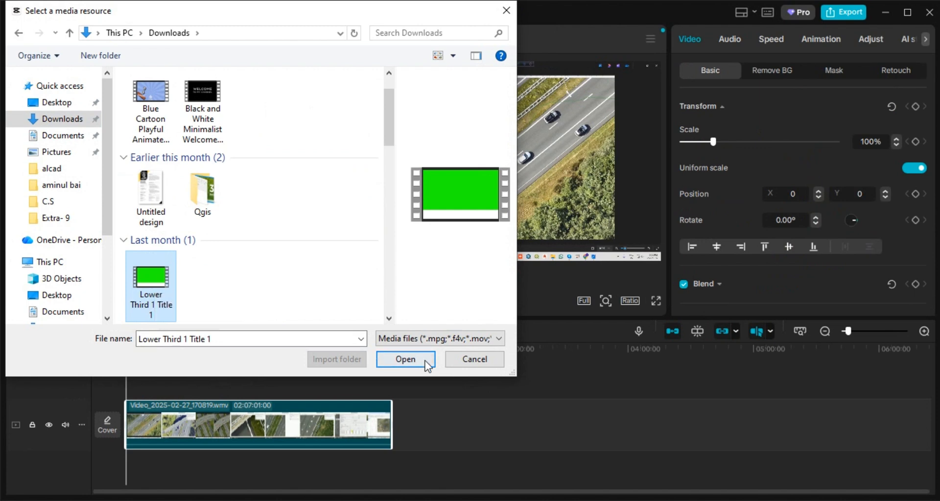
{"action": "left_click", "coordinate": [405, 360]}
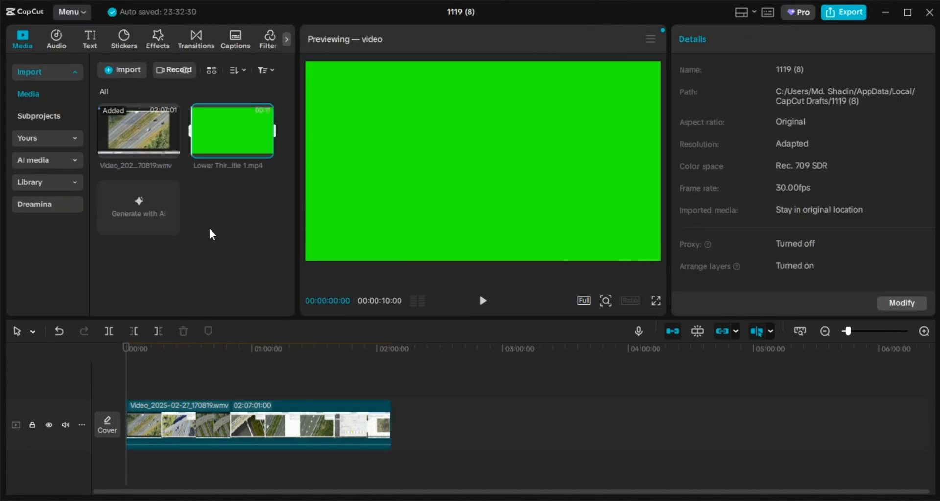
Place the Lower Third 1 Title 1 clip on a track above the main video, aligned with the start of the timeline
{"action": "left_click_drag", "start_coordinate": [847, 332], "coordinate": [860, 331]}
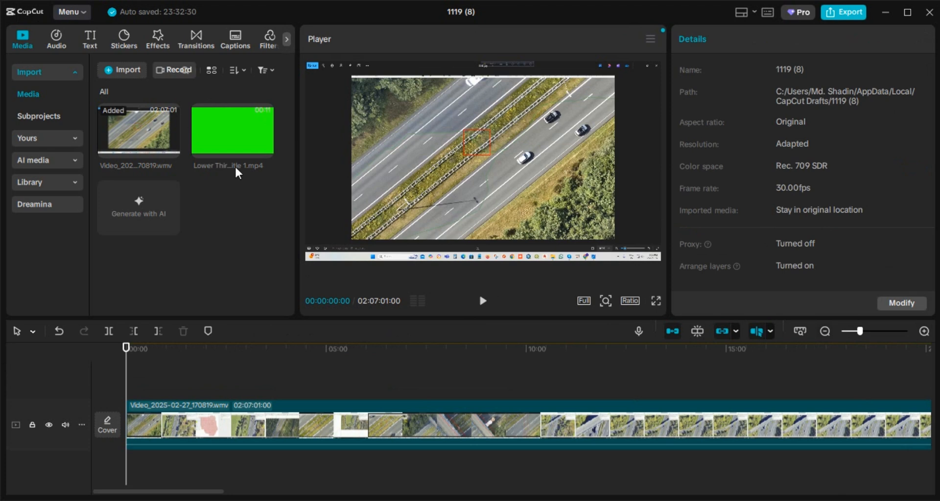
{"action": "left_click_drag", "start_coordinate": [228, 127], "coordinate": [133, 377]}
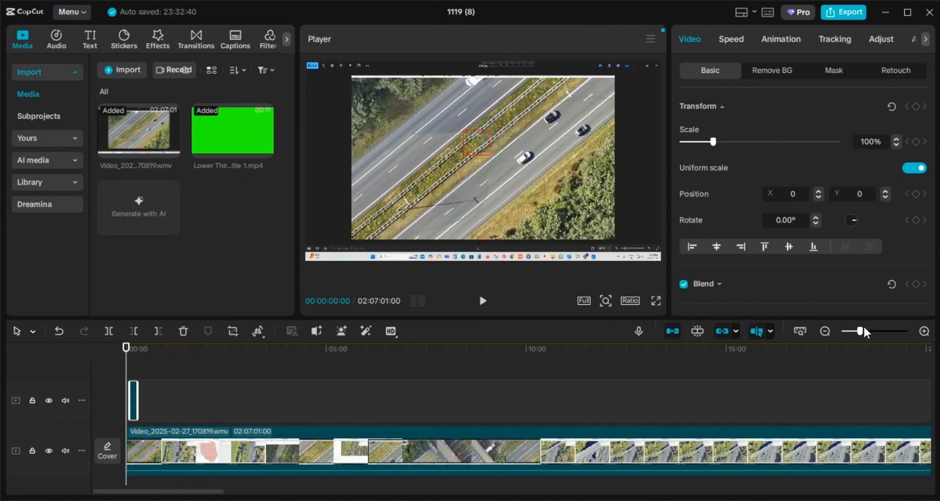
{"action": "left_click_drag", "start_coordinate": [861, 334], "coordinate": [867, 333]}
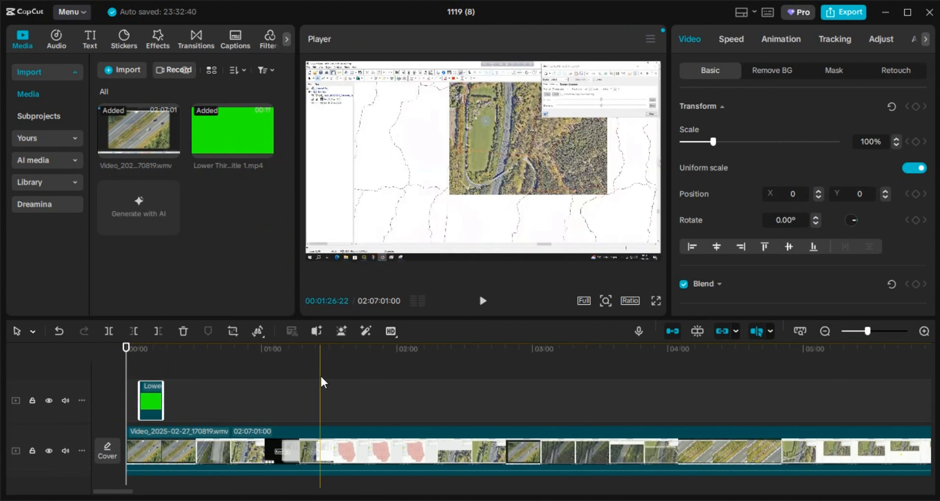
{"action": "left_click_drag", "start_coordinate": [150, 402], "coordinate": [137, 406]}
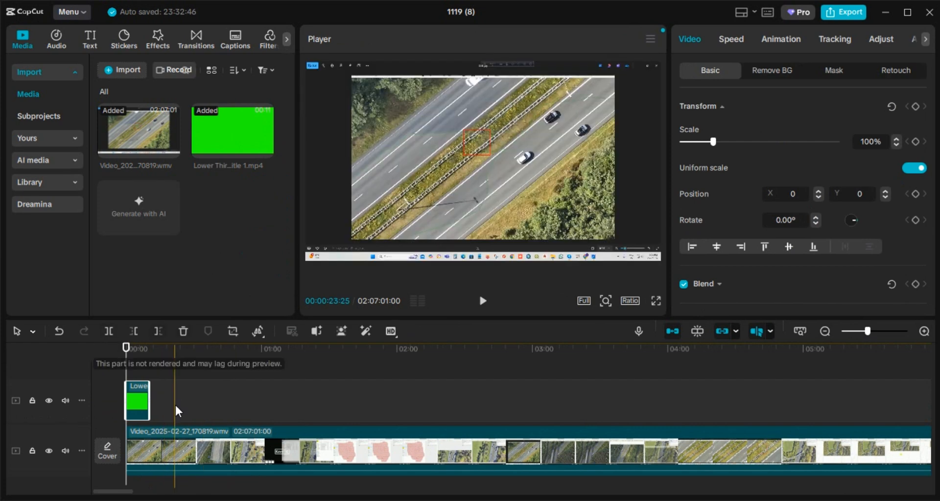
Play the timeline from the start to preview the green-screen lower third, and return the playhead to the beginning
{"action": "left_click", "coordinate": [301, 468]}
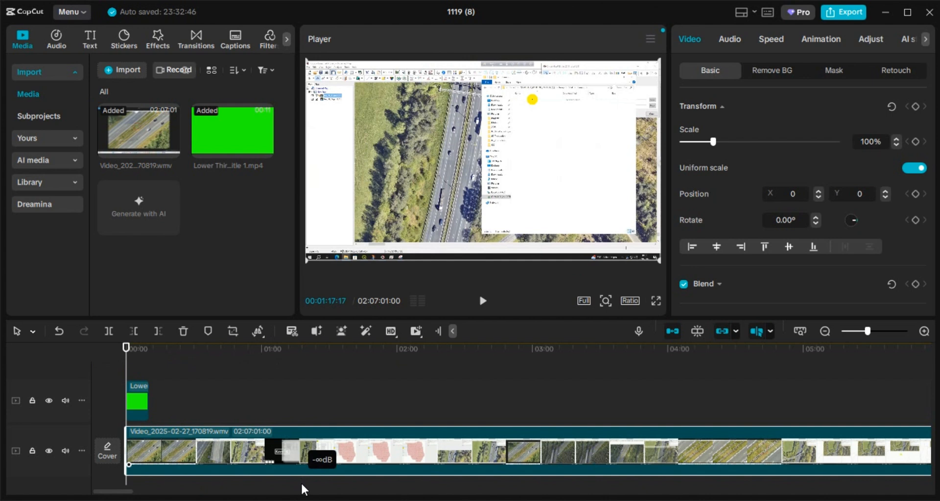
{"action": "left_click", "coordinate": [483, 301]}
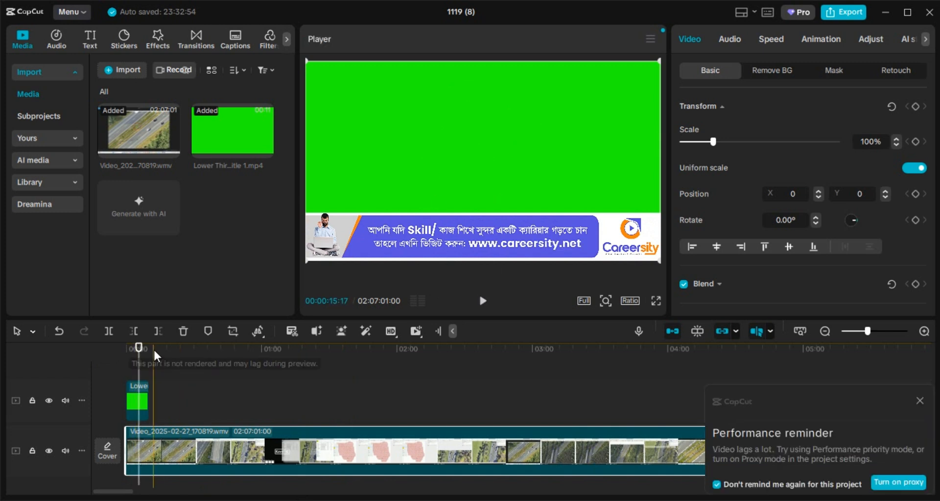
{"action": "left_click", "coordinate": [129, 348]}
{"action": "left_click", "coordinate": [125, 346]}
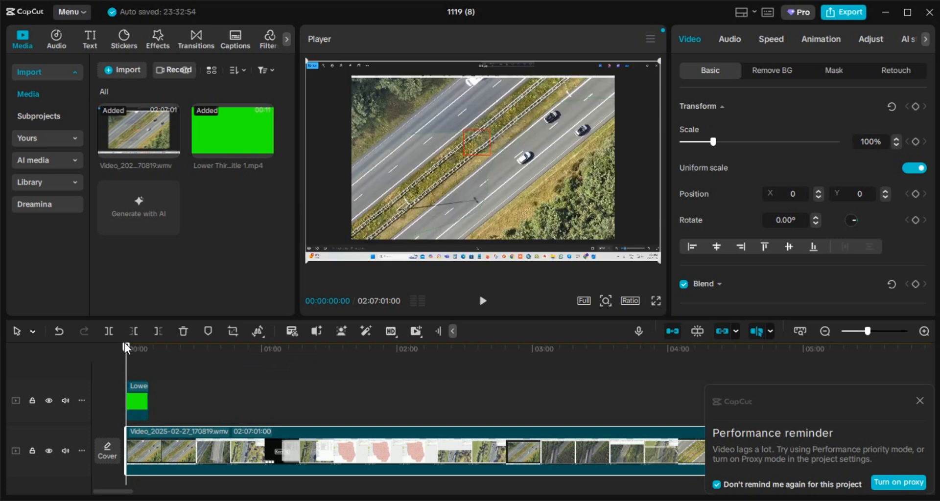
Remove the lower-third clip's green background with Chroma key, picking the green from a frame where the banner is shown
{"action": "left_click_drag", "start_coordinate": [127, 350], "coordinate": [136, 350]}
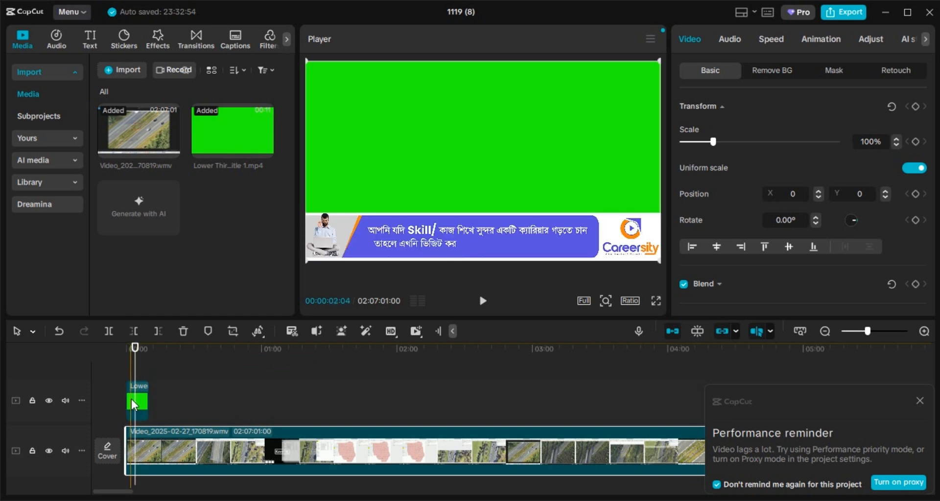
{"action": "left_click", "coordinate": [139, 398]}
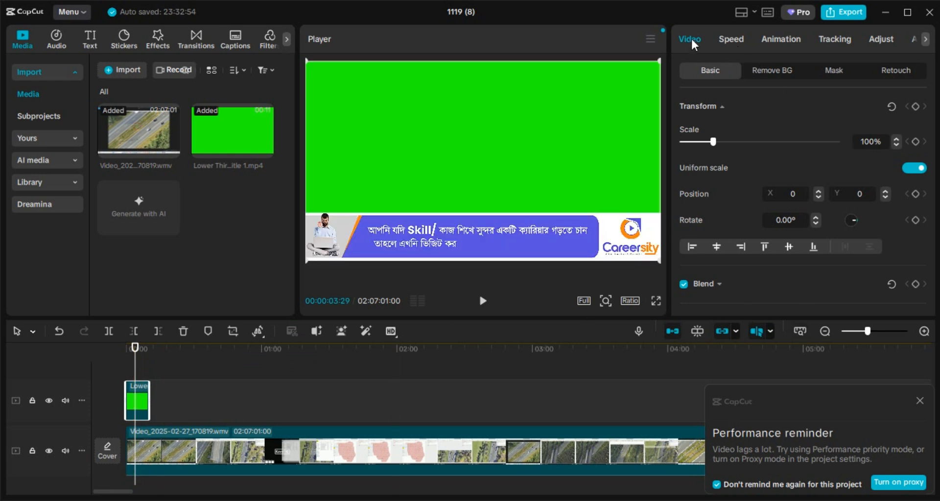
{"action": "left_click", "coordinate": [773, 74]}
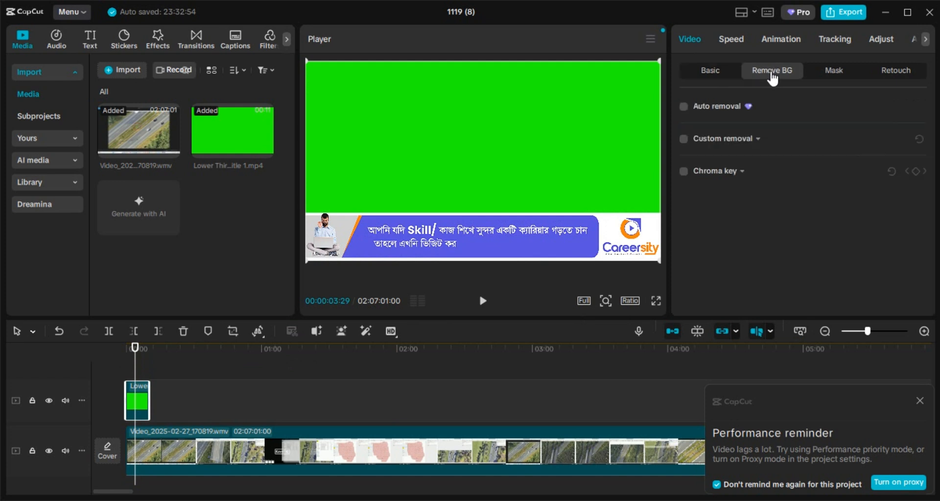
{"action": "left_click", "coordinate": [684, 172]}
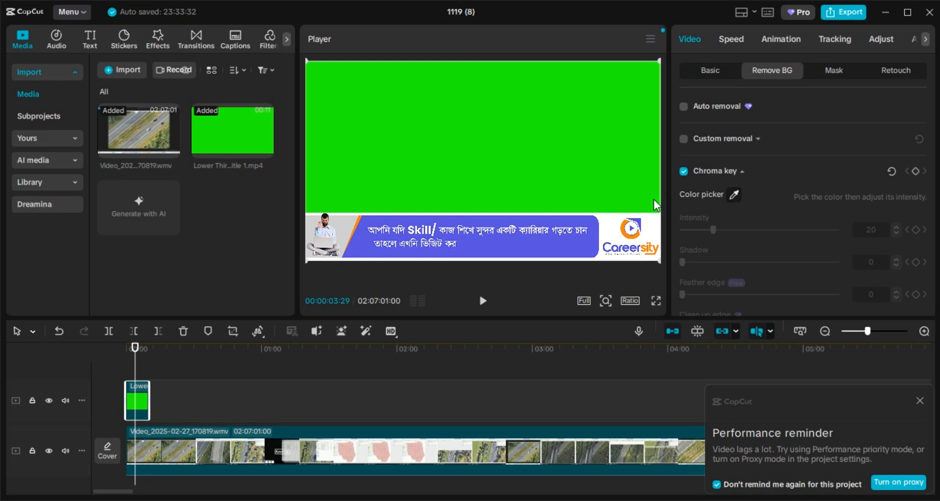
{"action": "left_click", "coordinate": [735, 194]}
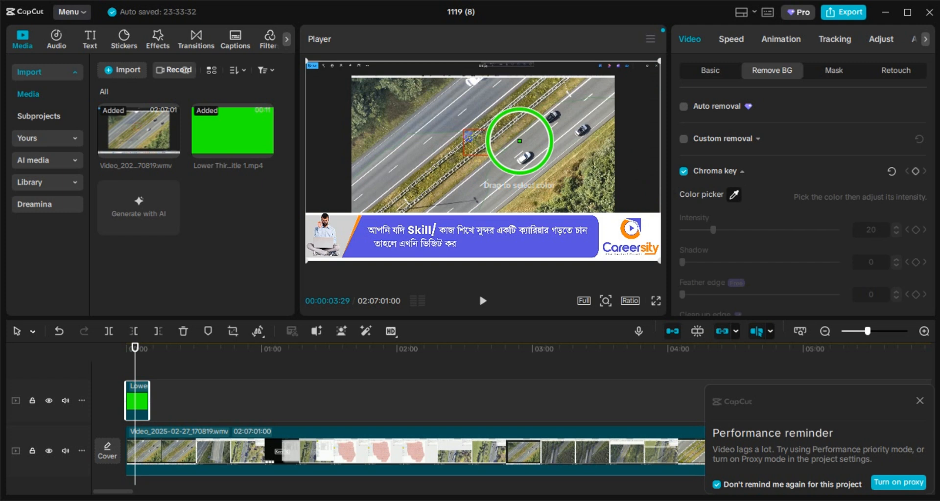
{"action": "left_click", "coordinate": [516, 132]}
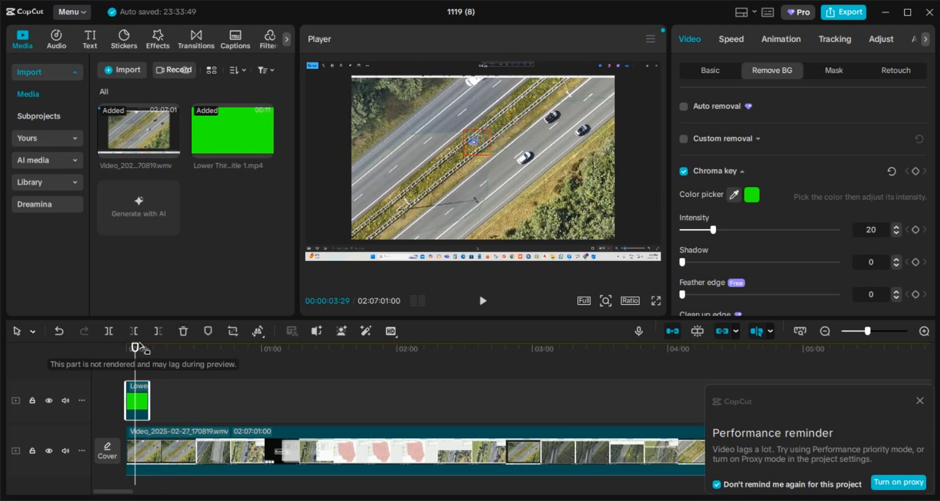
Play the keyed lower third over the main video from the start, and set the playhead back within the clip
{"action": "left_click_drag", "start_coordinate": [135, 348], "coordinate": [126, 349]}
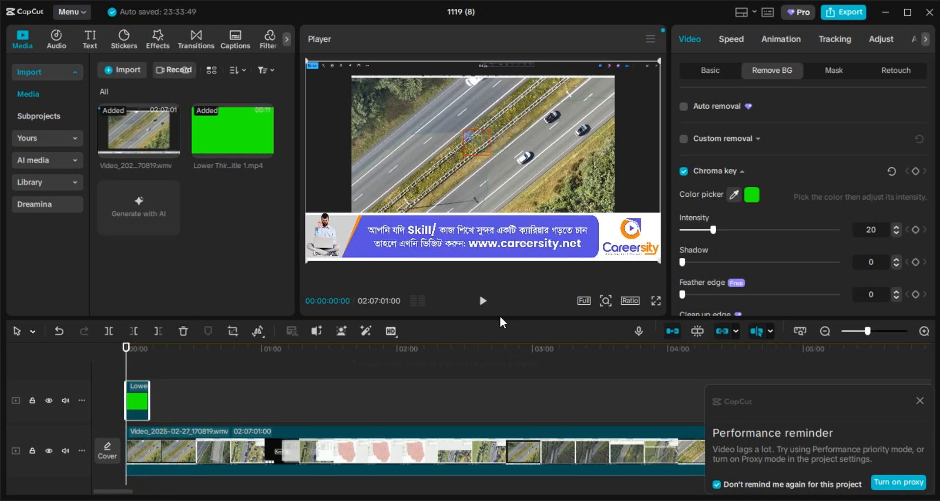
{"action": "left_click", "coordinate": [482, 302]}
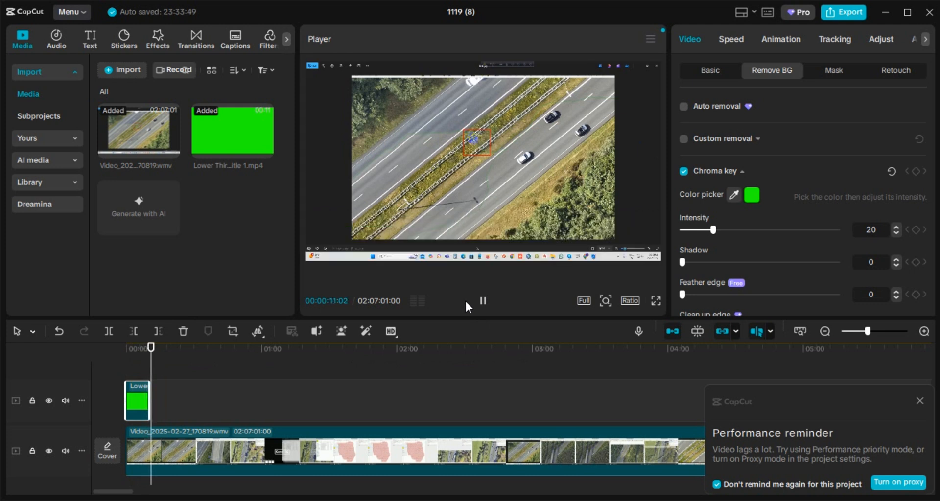
{"action": "left_click", "coordinate": [483, 301]}
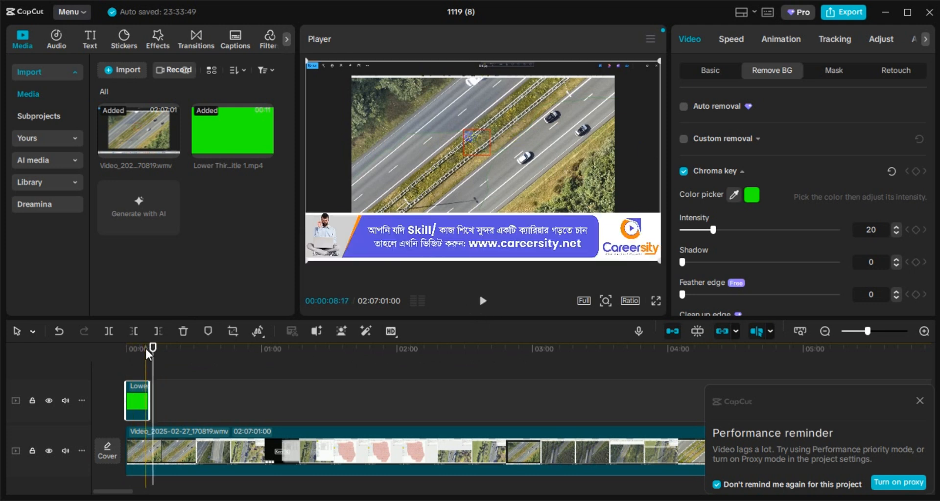
{"action": "left_click_drag", "start_coordinate": [159, 358], "coordinate": [144, 359]}
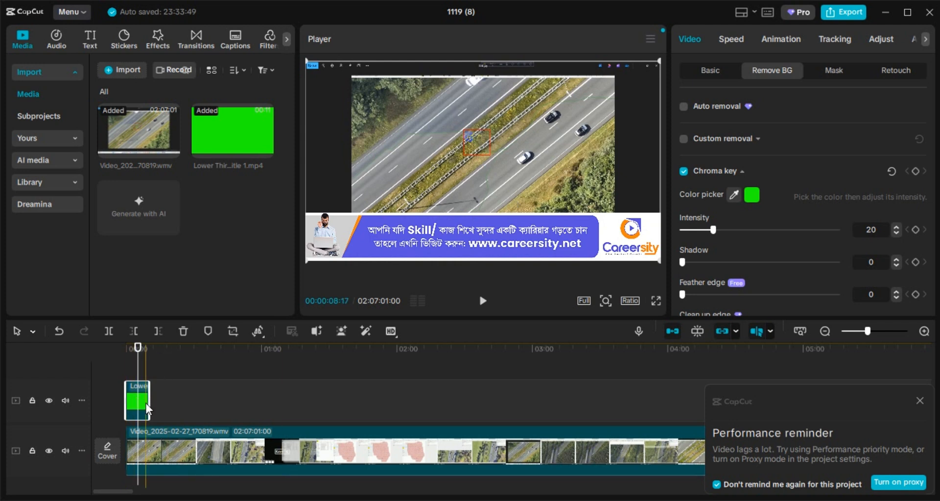
Replace the lower-third clip with a fresh copy at the start of the timeline and key out its green background using Chroma key
{"action": "key", "text": "Delete"}
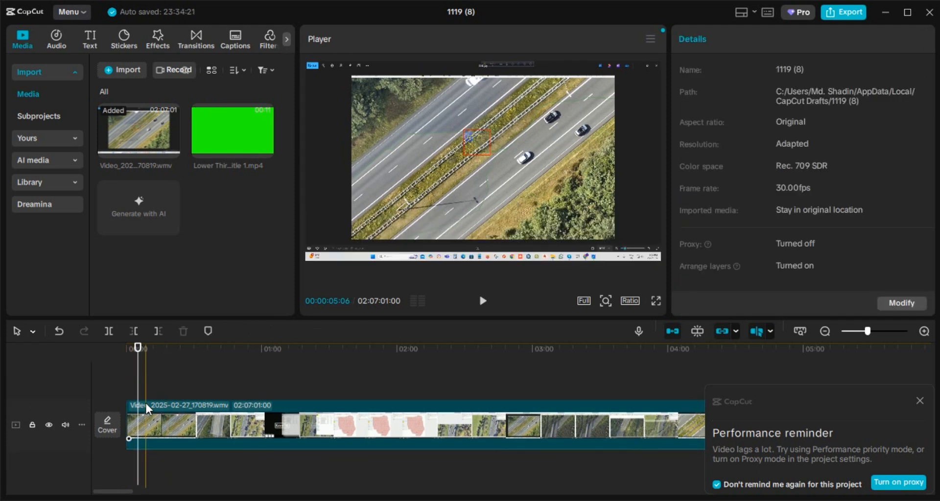
{"action": "left_click_drag", "start_coordinate": [222, 149], "coordinate": [123, 381]}
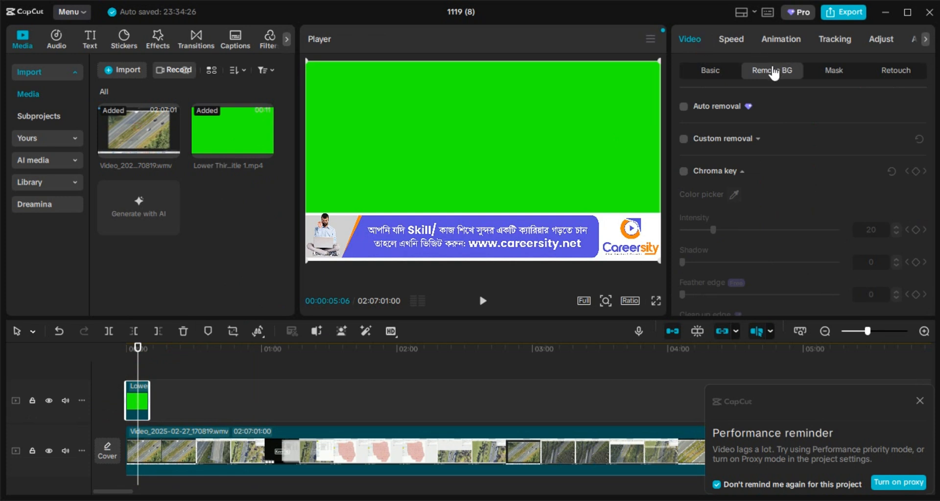
{"action": "left_click", "coordinate": [684, 172]}
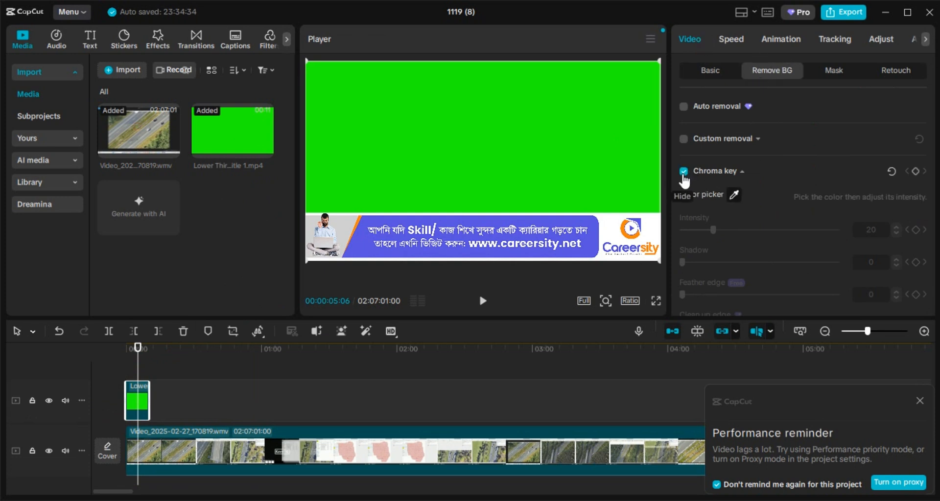
{"action": "left_click", "coordinate": [734, 195]}
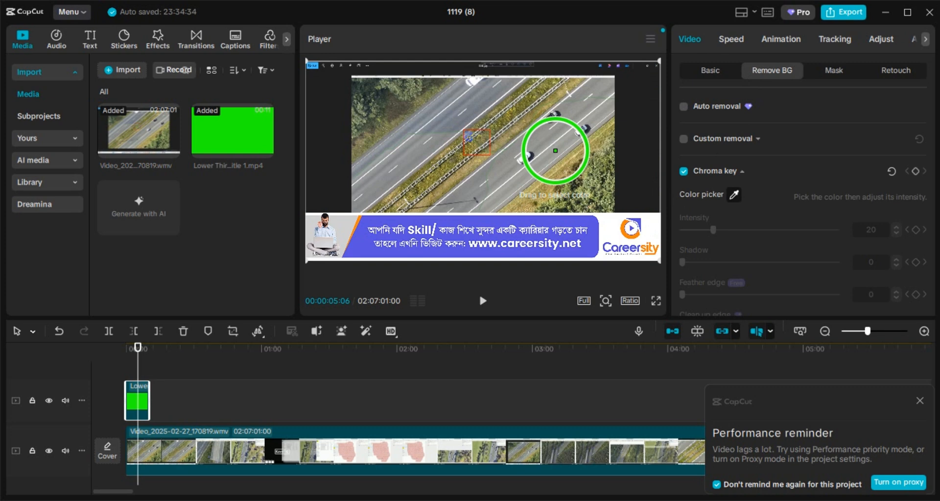
{"action": "left_click", "coordinate": [556, 151]}
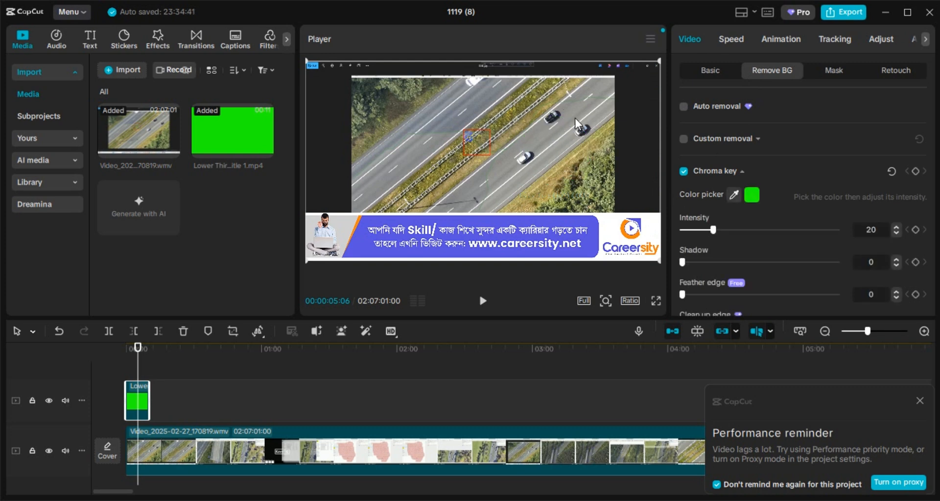